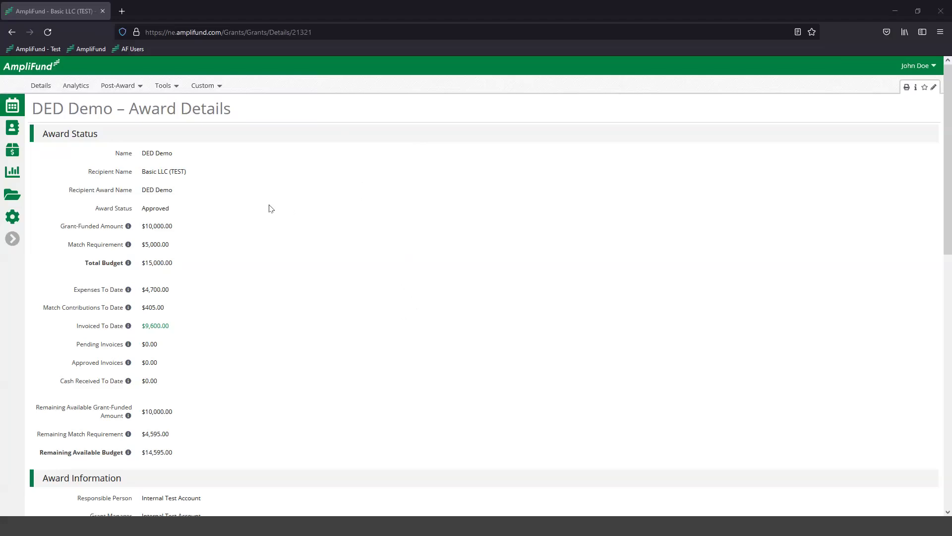
Step: Open the award's Payment Requests and Reporting Periods pages in separate new browser tabs, ordering Payment Requests last
{"action": "left_click", "coordinate": [110, 87]}
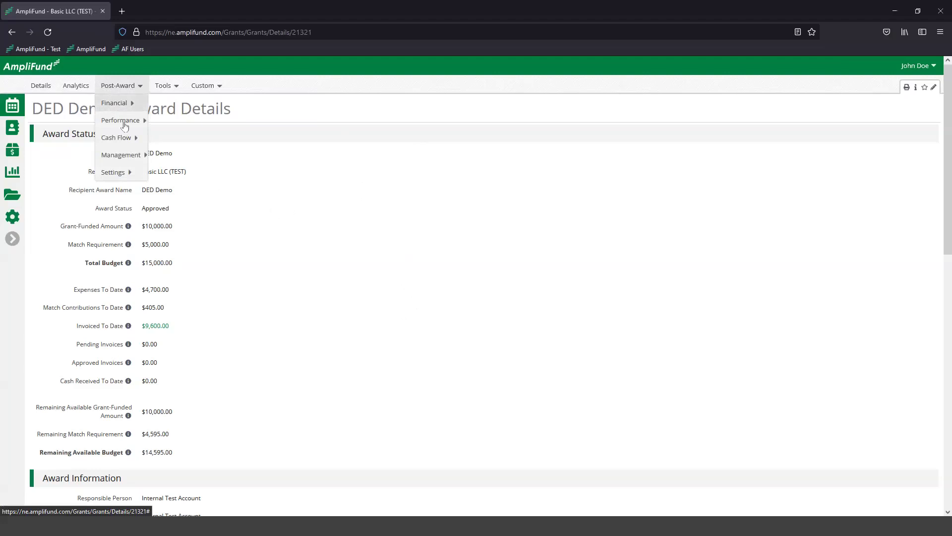
{"action": "mouse_move", "coordinate": [124, 141]}
{"action": "right_click", "coordinate": [182, 142]}
{"action": "left_click", "coordinate": [189, 148]}
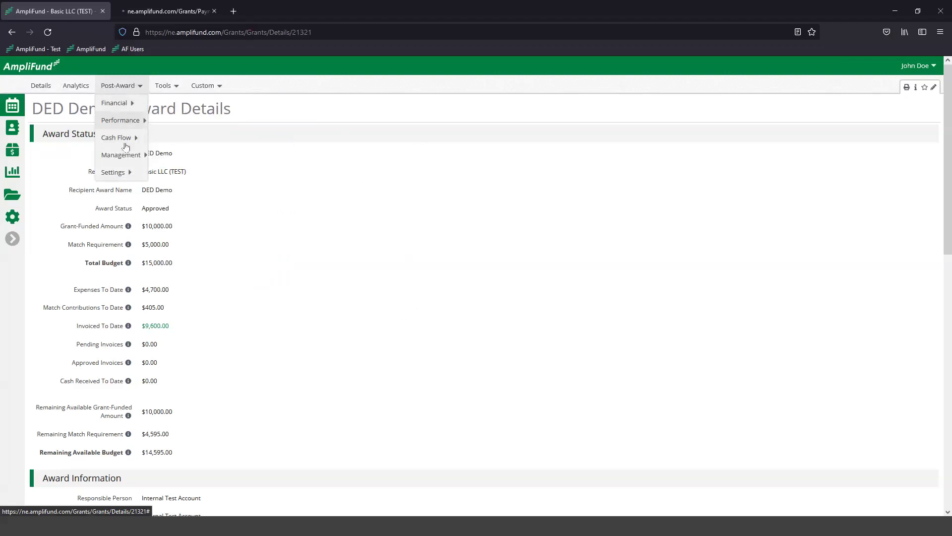
{"action": "mouse_move", "coordinate": [121, 156]}
{"action": "right_click", "coordinate": [166, 163]}
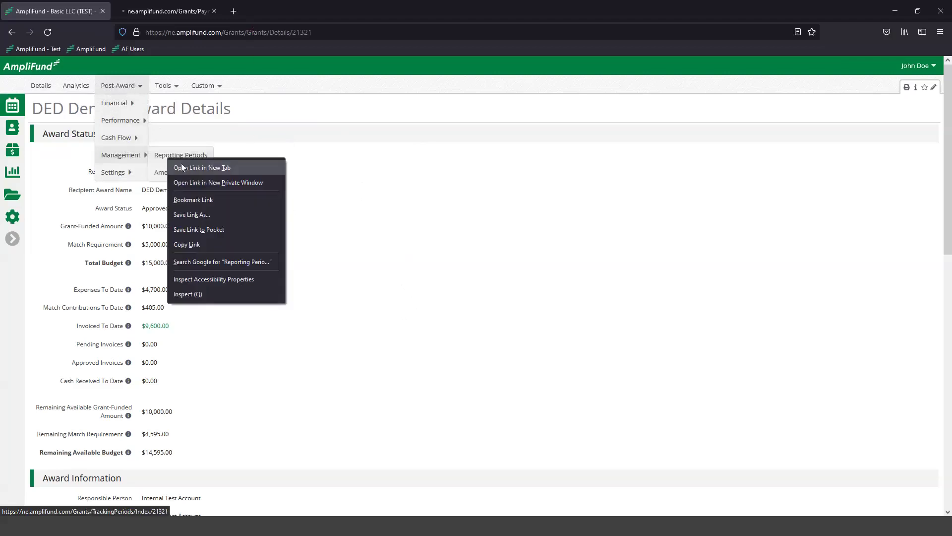
{"action": "left_click", "coordinate": [183, 166]}
{"action": "left_click_drag", "start_coordinate": [183, 13], "coordinate": [287, 14]}
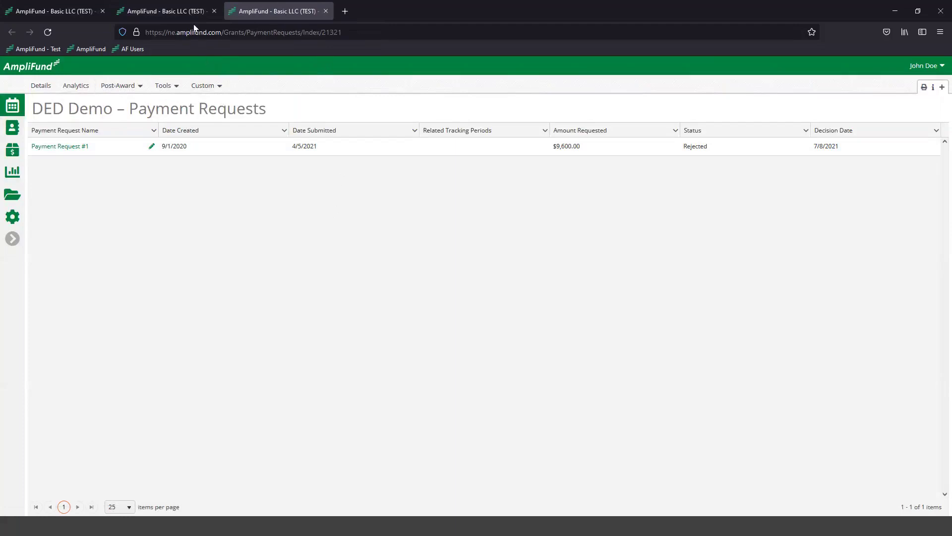
Step: Start a payment request from the closed reporting period 4/1/2021 to 4/30/2021
{"action": "left_click", "coordinate": [182, 12]}
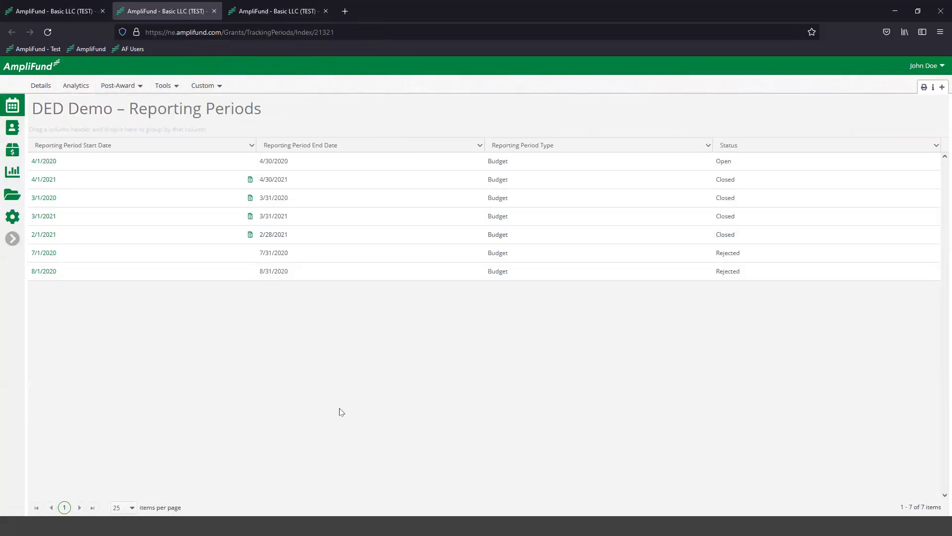
{"action": "left_click", "coordinate": [277, 11]}
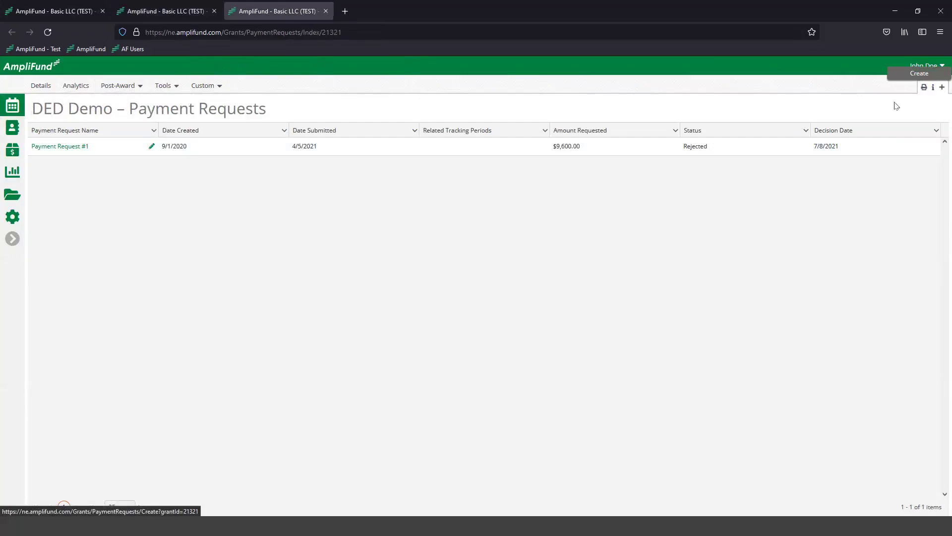
{"action": "left_click", "coordinate": [147, 10]}
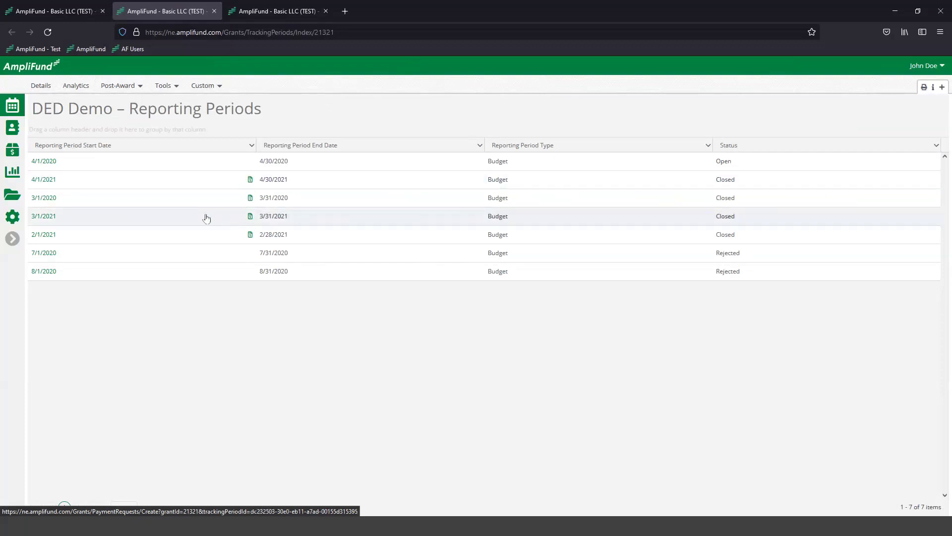
{"action": "left_click", "coordinate": [250, 181]}
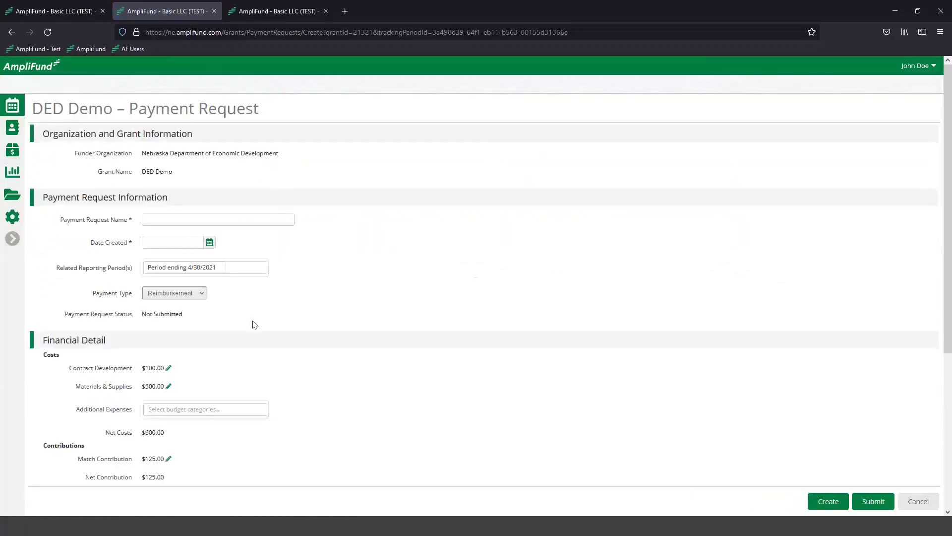
Step: Reselect the related reporting periods in this draft as those ending 3/31/2020, 3/31/2021, 2/28/2021 and 4/30/2021
{"action": "left_click", "coordinate": [217, 274]}
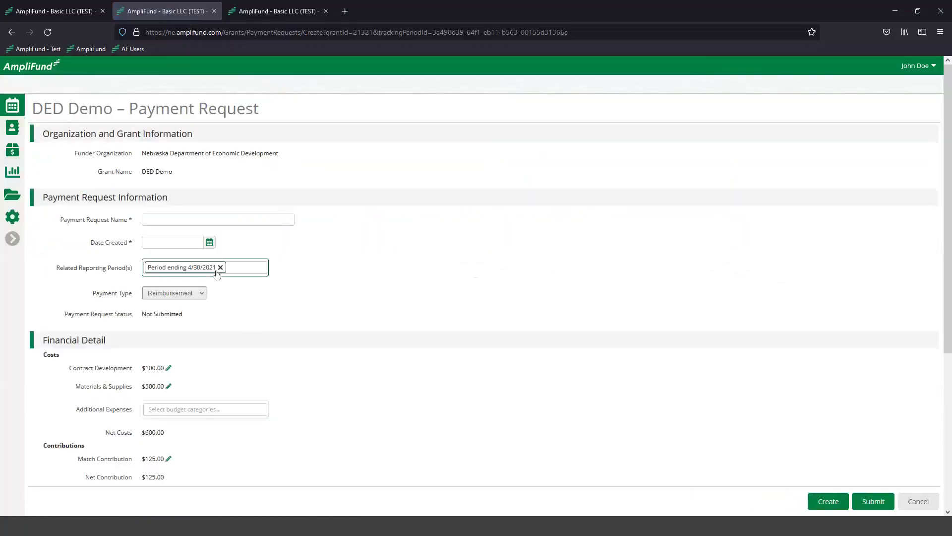
{"action": "left_click", "coordinate": [248, 269]}
{"action": "left_click", "coordinate": [233, 284]}
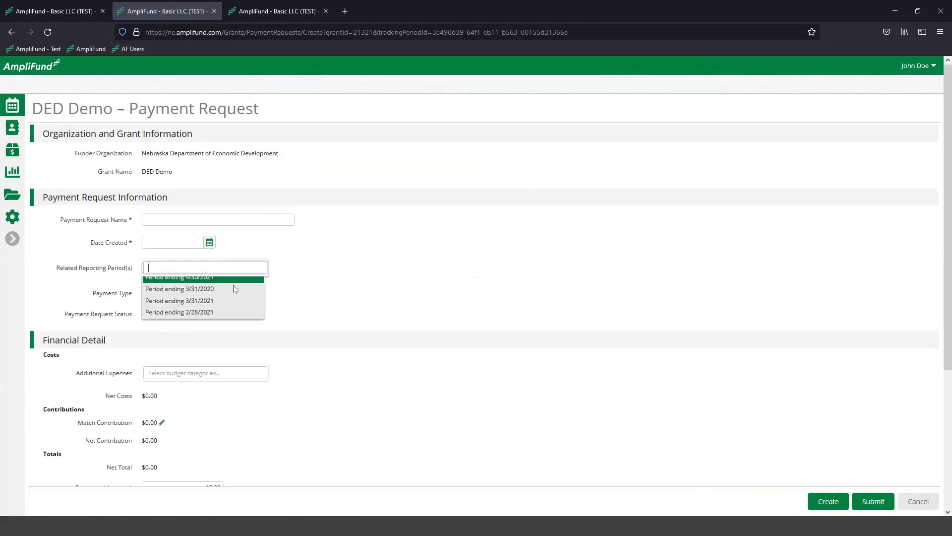
{"action": "left_click", "coordinate": [229, 268]}
{"action": "left_click", "coordinate": [224, 296]}
{"action": "left_click", "coordinate": [234, 270]}
{"action": "left_click", "coordinate": [241, 303]}
{"action": "left_click", "coordinate": [251, 275]}
{"action": "left_click", "coordinate": [238, 327]}
{"action": "left_click", "coordinate": [251, 283]}
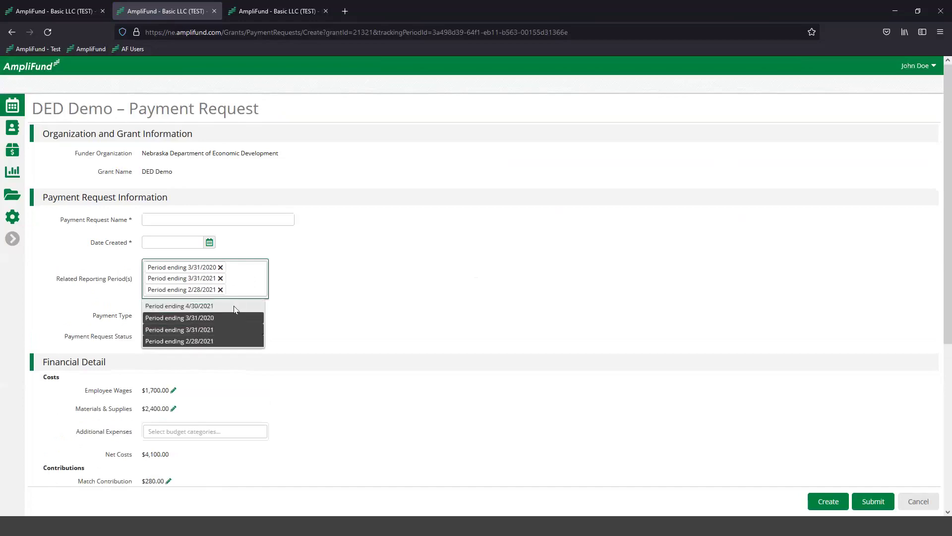
{"action": "left_click", "coordinate": [234, 303]}
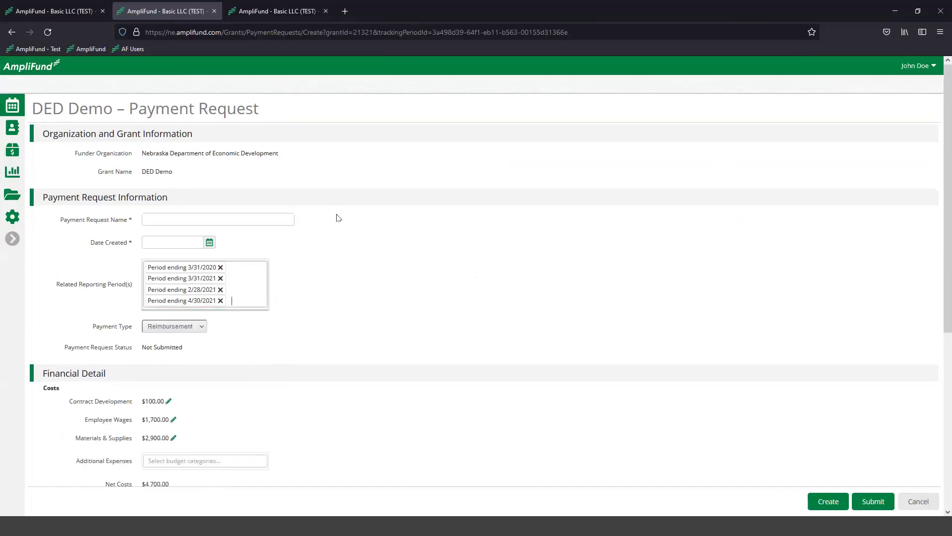
Step: Close this unsaved draft after reviewing its financial details, and start a blank payment request from the Payment Requests page
{"action": "scroll", "coordinate": [336, 215], "scroll_direction": "down", "scroll_amount": 2}
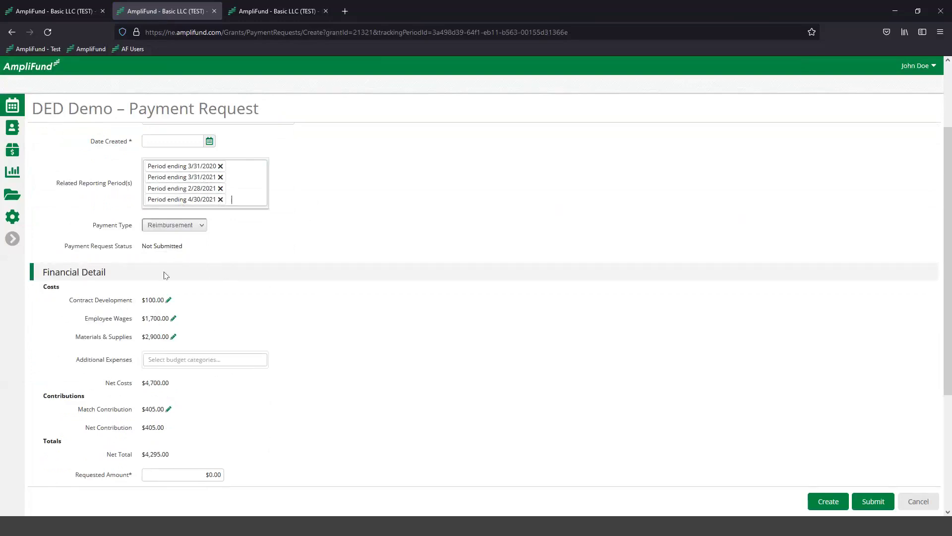
{"action": "scroll", "coordinate": [205, 298], "scroll_direction": "down", "scroll_amount": 3}
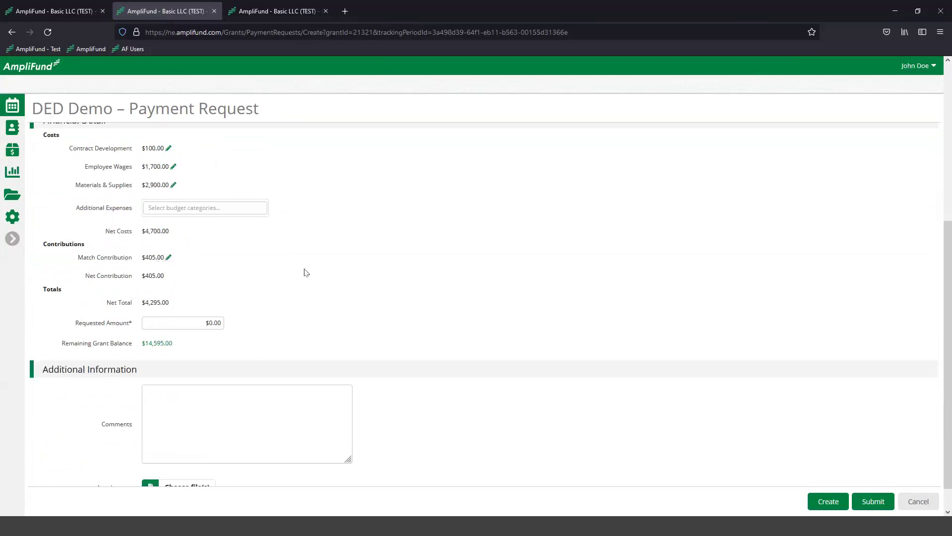
{"action": "scroll", "coordinate": [258, 287], "scroll_direction": "up", "scroll_amount": 4}
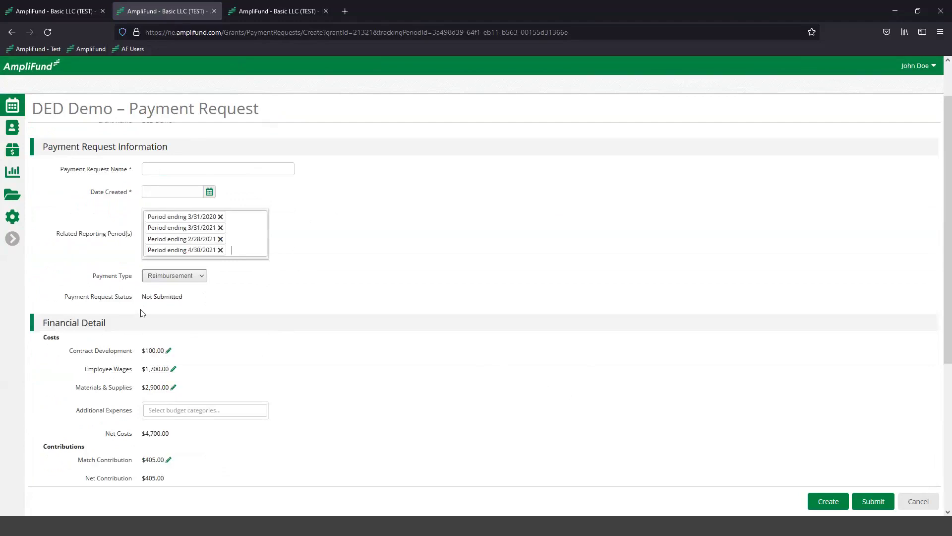
{"action": "left_click", "coordinate": [214, 11]}
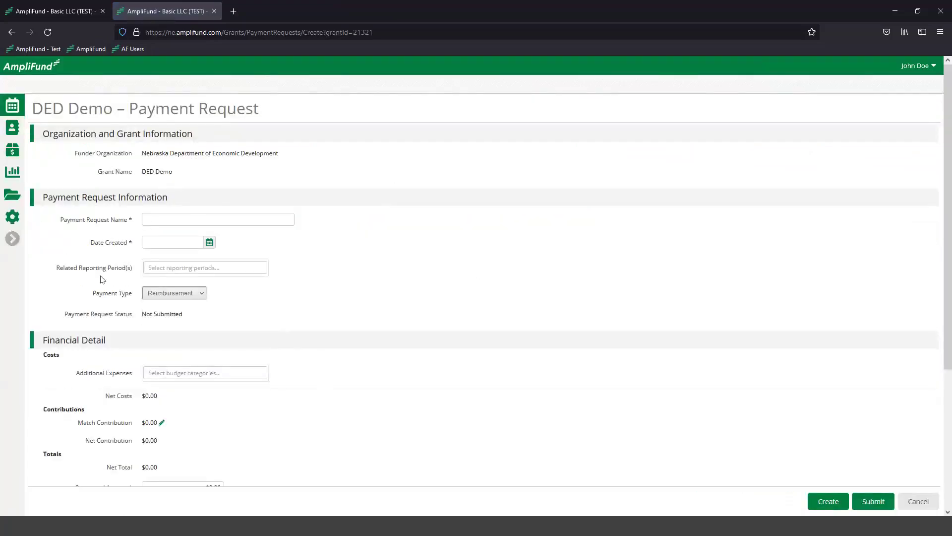
Step: Relate the blank payment request to the reporting periods ending 4/30/2021, 3/31/2020, 3/31/2021 and 2/28/2021
{"action": "left_click", "coordinate": [158, 268]}
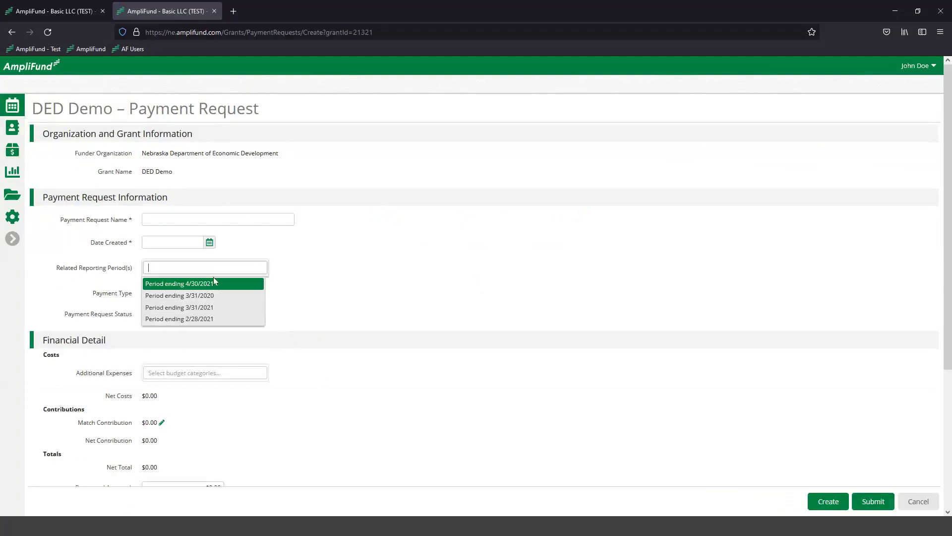
{"action": "left_click", "coordinate": [213, 278]}
{"action": "left_click", "coordinate": [240, 268]}
{"action": "left_click", "coordinate": [233, 296]}
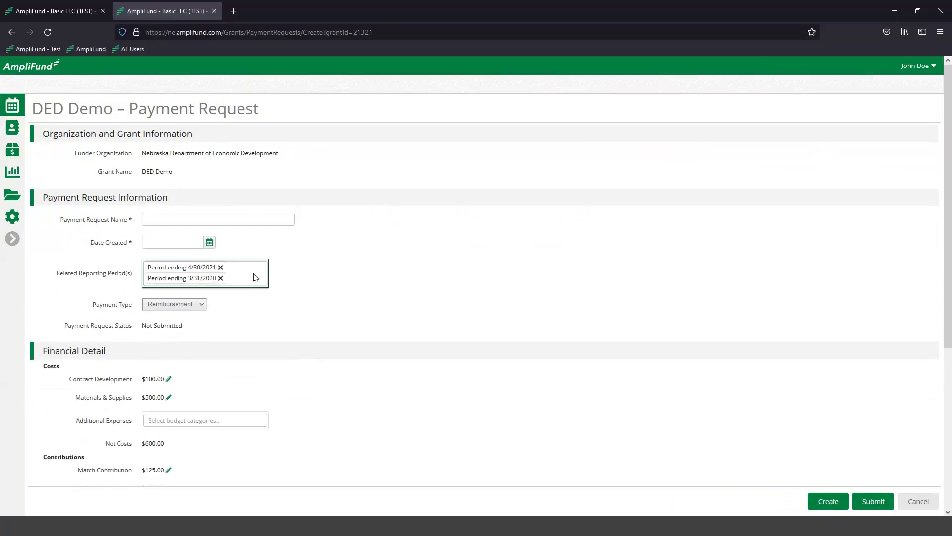
{"action": "left_click", "coordinate": [254, 276]}
{"action": "left_click", "coordinate": [237, 319]}
{"action": "left_click", "coordinate": [251, 284]}
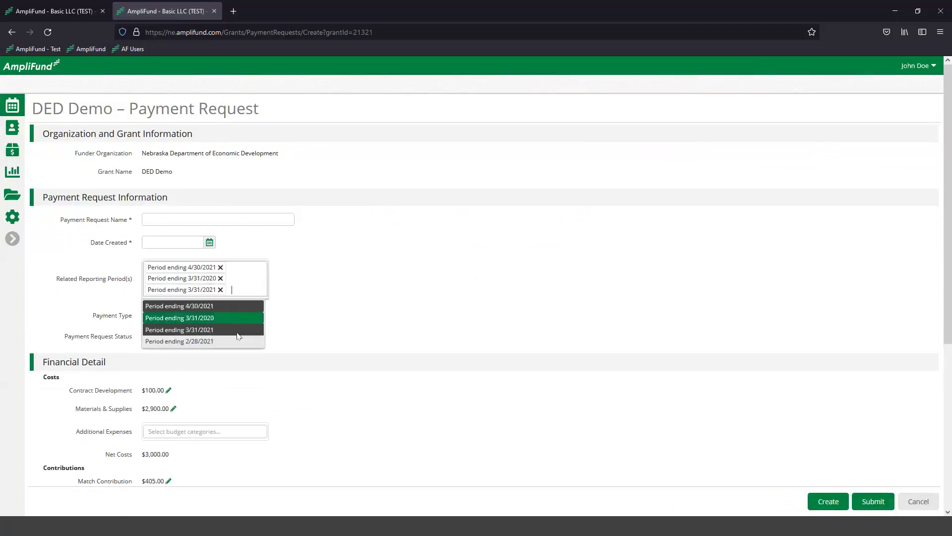
{"action": "left_click", "coordinate": [231, 343]}
{"action": "scroll", "coordinate": [364, 313], "scroll_direction": "down", "scroll_amount": 4}
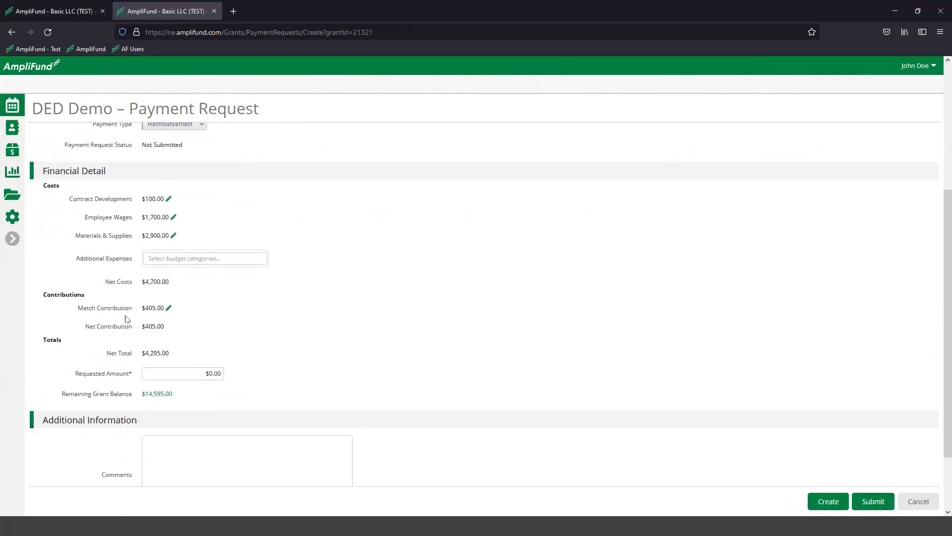
Step: Name the payment request "Payment Request #1" and set its creation date to 5/1/2021
{"action": "scroll", "coordinate": [370, 336], "scroll_direction": "up", "scroll_amount": 4}
{"action": "left_click", "coordinate": [156, 220]}
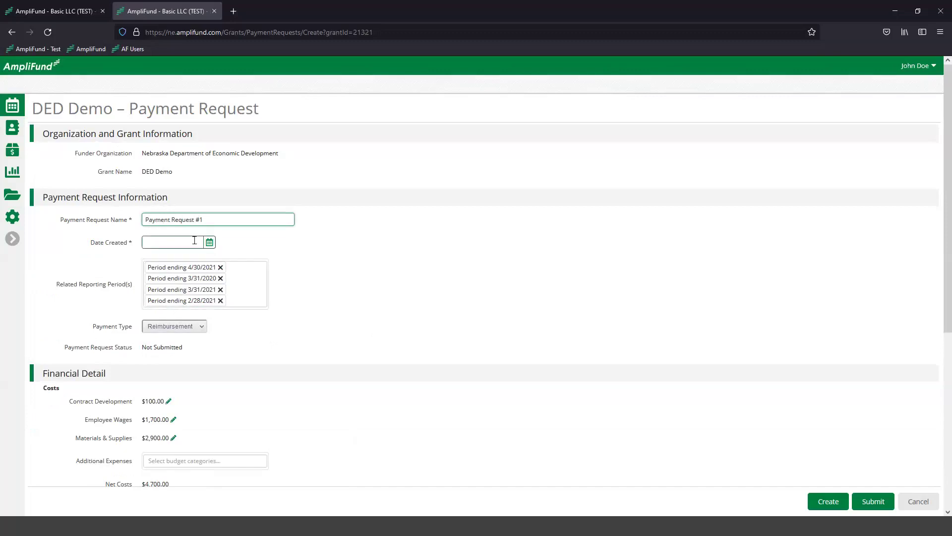
{"action": "right_click", "coordinate": [209, 242]}
{"action": "left_click", "coordinate": [210, 242]}
{"action": "left_click", "coordinate": [210, 242]}
{"action": "left_click", "coordinate": [150, 257]}
{"action": "left_click", "coordinate": [150, 257]}
{"action": "left_click", "coordinate": [237, 286]}
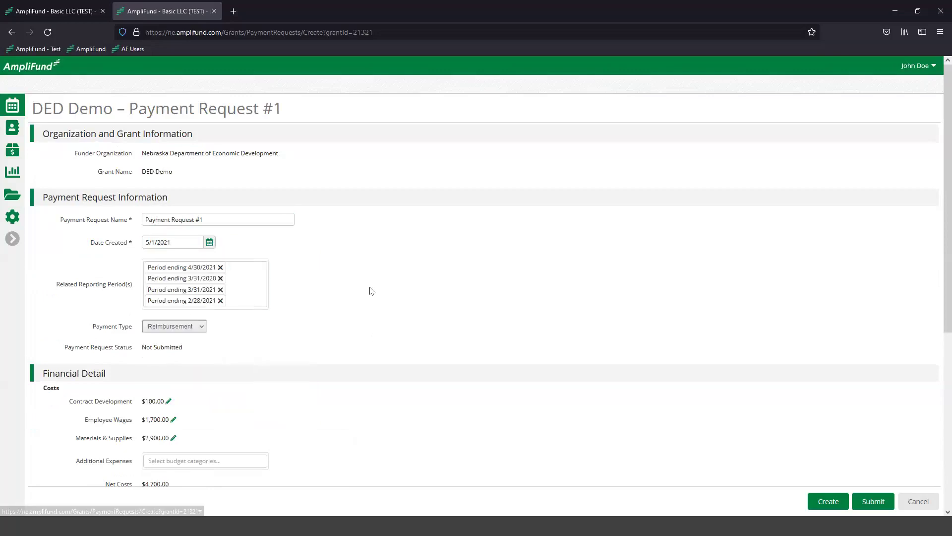
Step: Add an adjustment to the match contribution in the financial details and remove it again
{"action": "scroll", "coordinate": [325, 172], "scroll_direction": "down", "scroll_amount": 2}
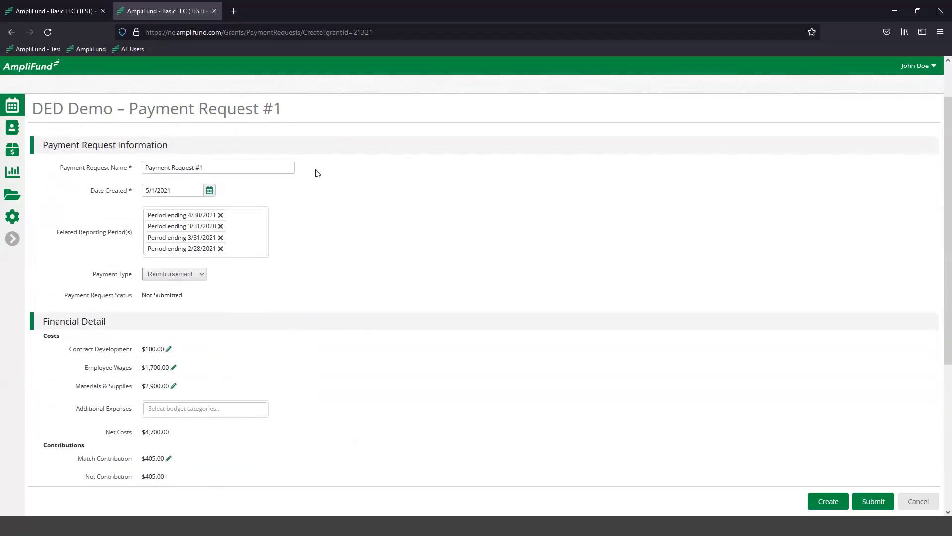
{"action": "scroll", "coordinate": [318, 173], "scroll_direction": "down", "scroll_amount": 2}
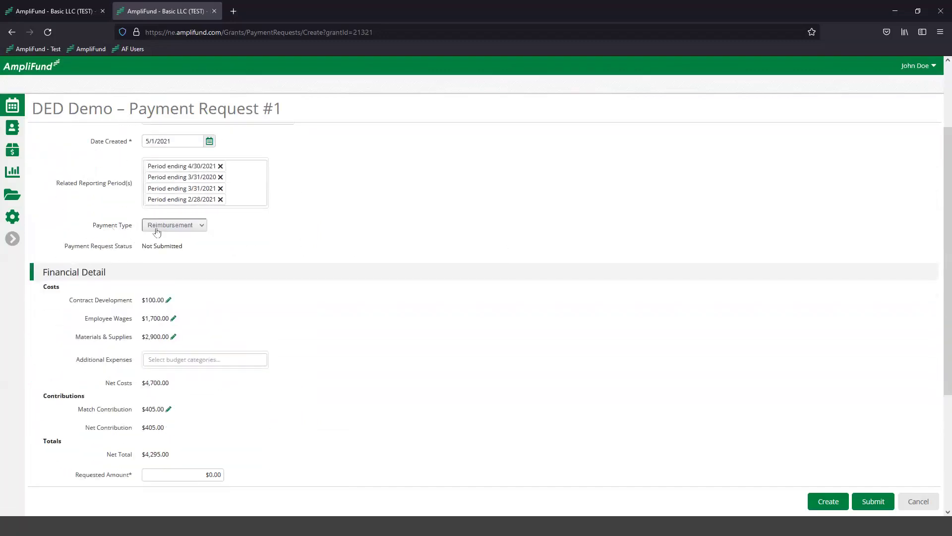
{"action": "scroll", "coordinate": [278, 206], "scroll_direction": "down", "scroll_amount": 4}
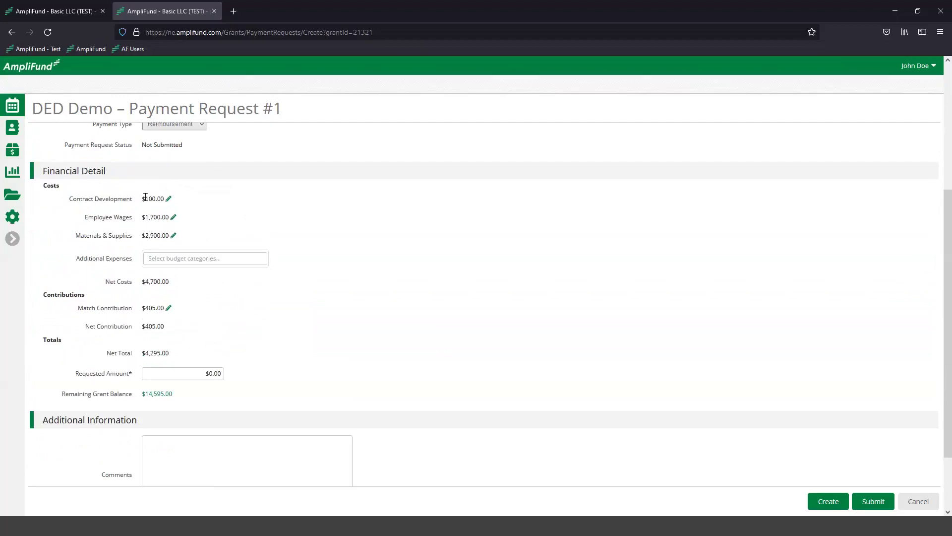
{"action": "scroll", "coordinate": [145, 197], "scroll_direction": "down", "scroll_amount": 2}
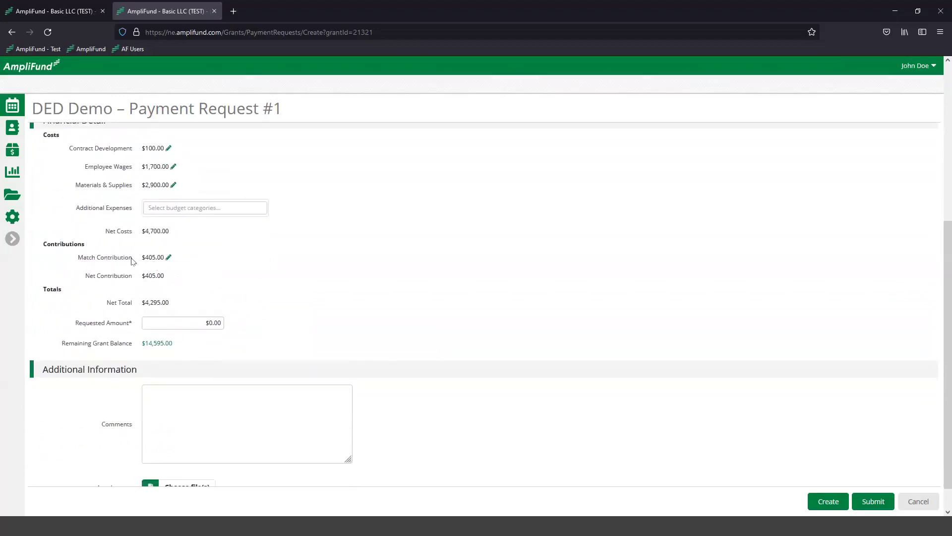
{"action": "left_click", "coordinate": [169, 257]}
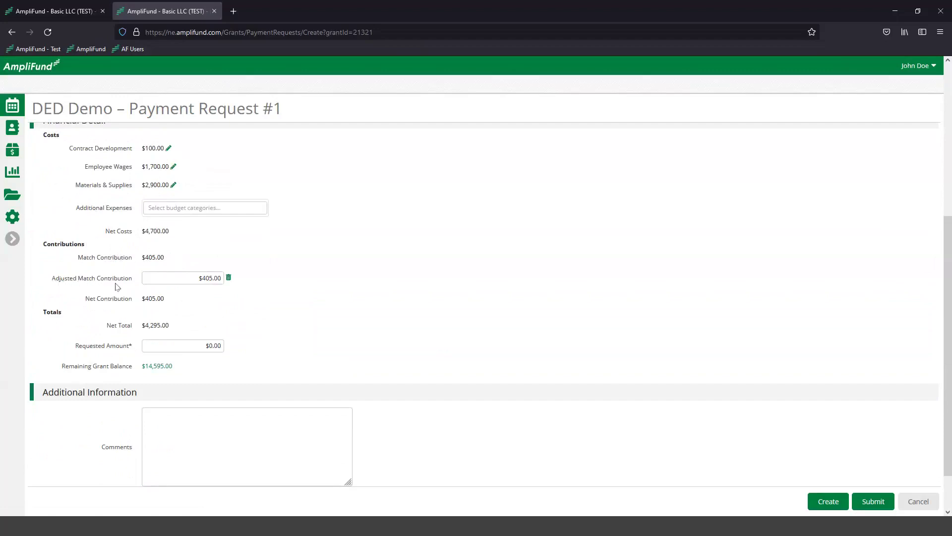
{"action": "left_click", "coordinate": [229, 278]}
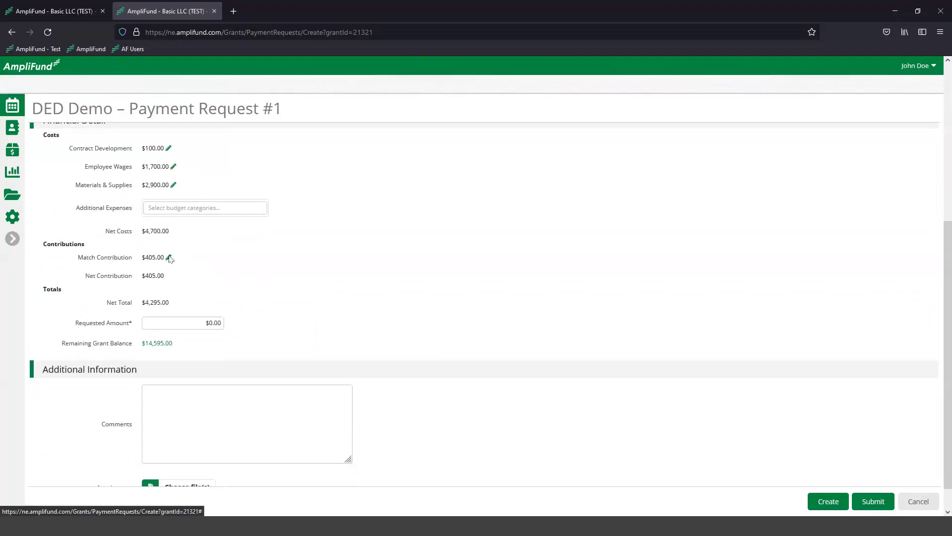
Step: Try clearing the amount in an adjusted match contribution, and discard that adjustment
{"action": "left_click", "coordinate": [169, 258]}
{"action": "left_click", "coordinate": [170, 276]}
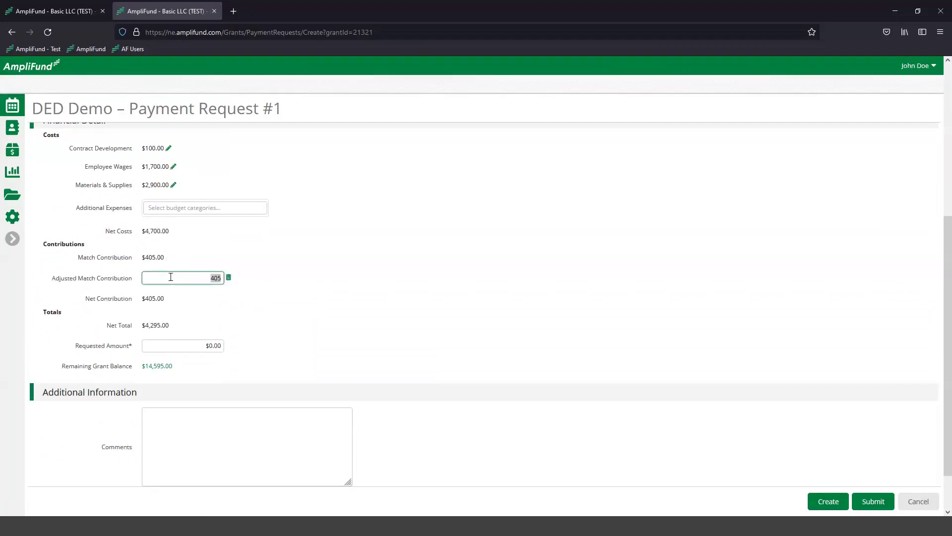
{"action": "key", "text": "BackSpace"}
{"action": "left_click", "coordinate": [270, 293]}
{"action": "left_click", "coordinate": [228, 277]}
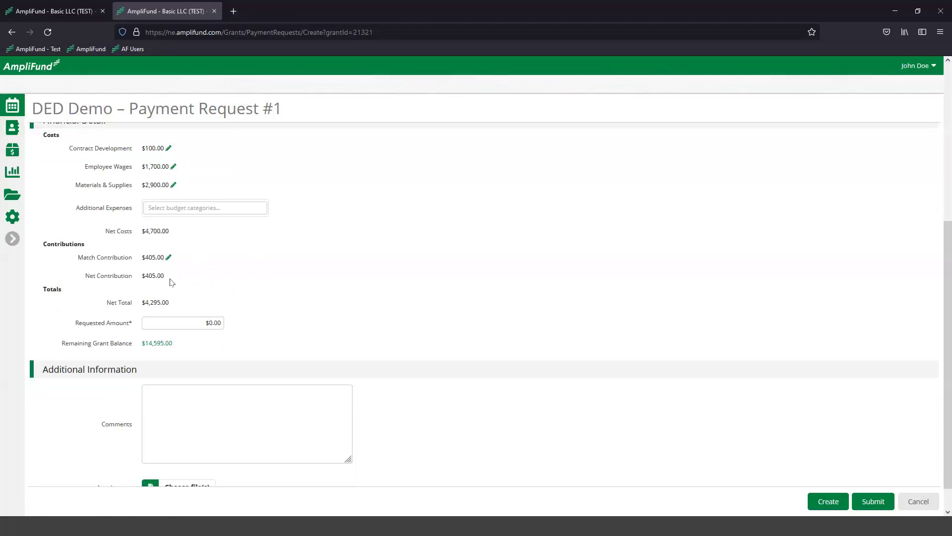
Step: Set the requested amount to the net total of $4,295.00
{"action": "left_click_drag", "start_coordinate": [168, 304], "coordinate": [147, 304]}
{"action": "left_click", "coordinate": [203, 324]}
{"action": "left_click", "coordinate": [281, 316]}
{"action": "scroll", "coordinate": [336, 315], "scroll_direction": "down", "scroll_amount": 1}
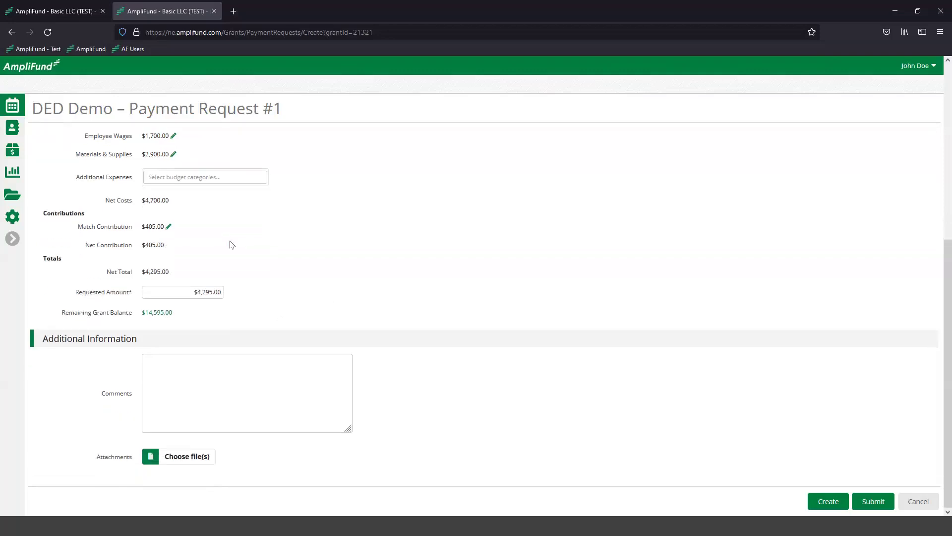
Step: Examine the grant balances breakdown, including the explanation of the remaining available grant-funded amount, and close it
{"action": "left_click", "coordinate": [156, 312]}
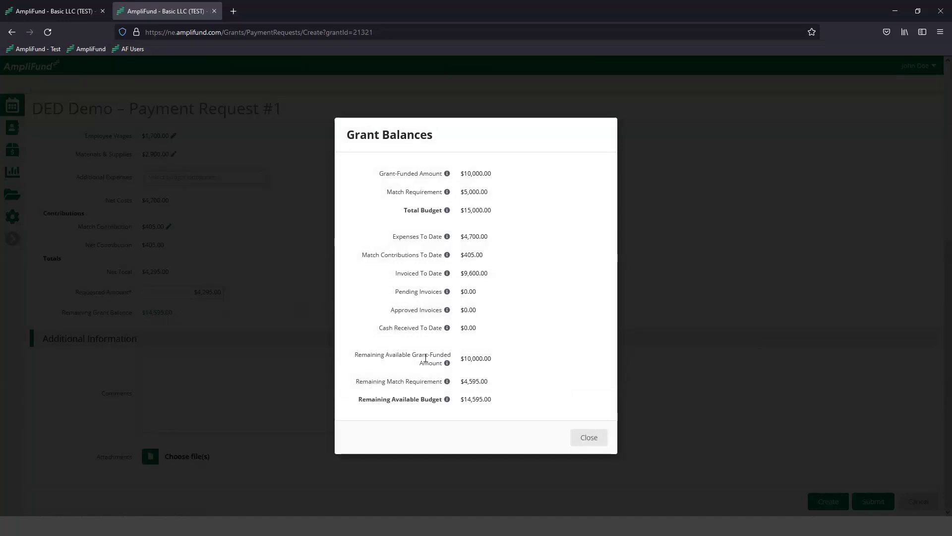
{"action": "left_click_drag", "start_coordinate": [355, 356], "coordinate": [461, 356]}
{"action": "left_click", "coordinate": [544, 356]}
{"action": "mouse_move", "coordinate": [449, 365]}
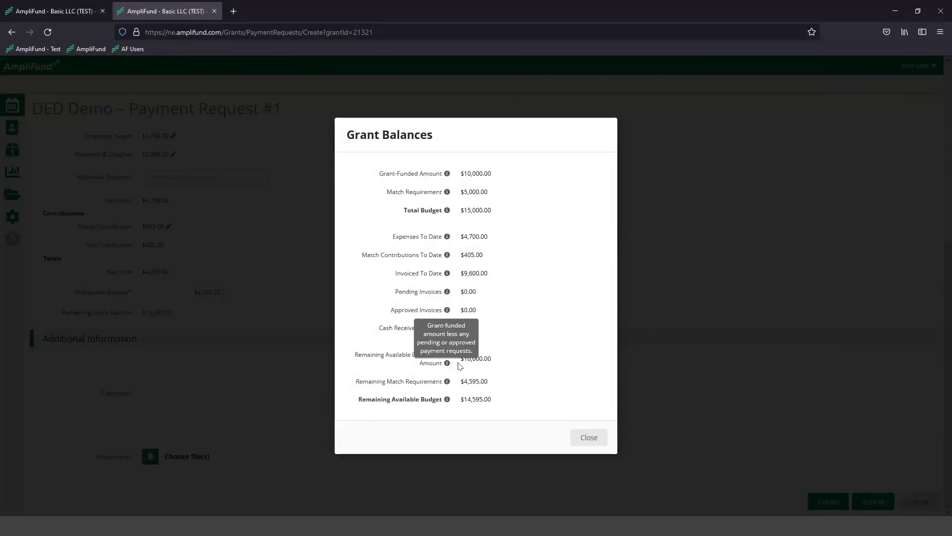
{"action": "left_click", "coordinate": [583, 441]}
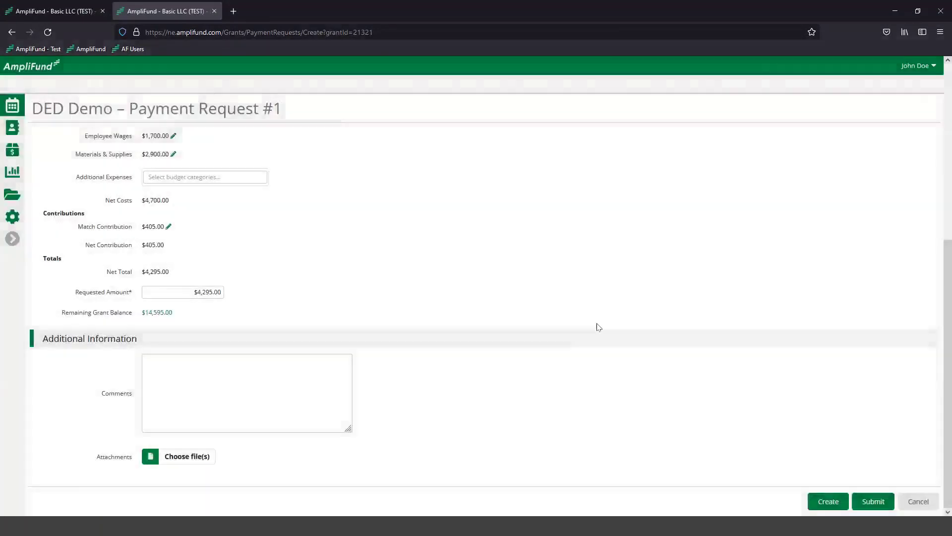
{"action": "left_click", "coordinate": [202, 362]}
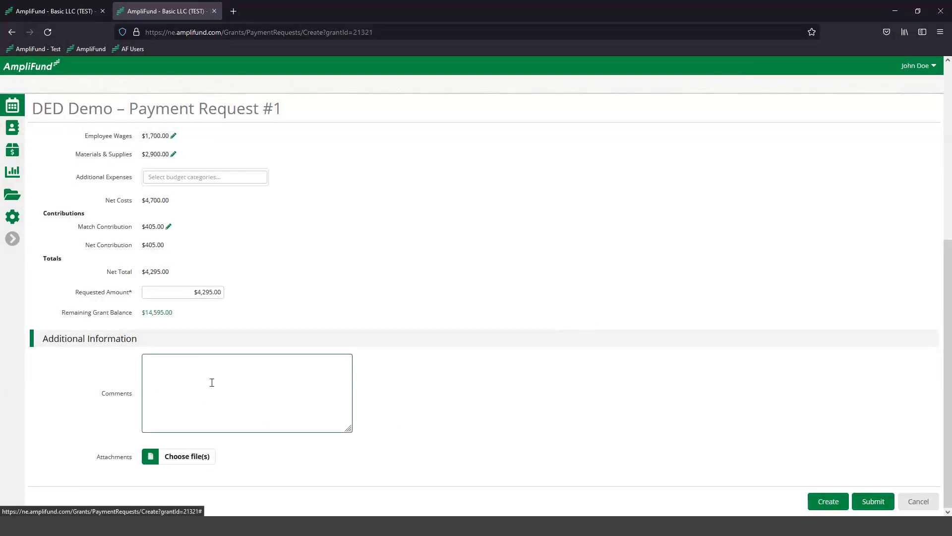
{"action": "left_click", "coordinate": [286, 499]}
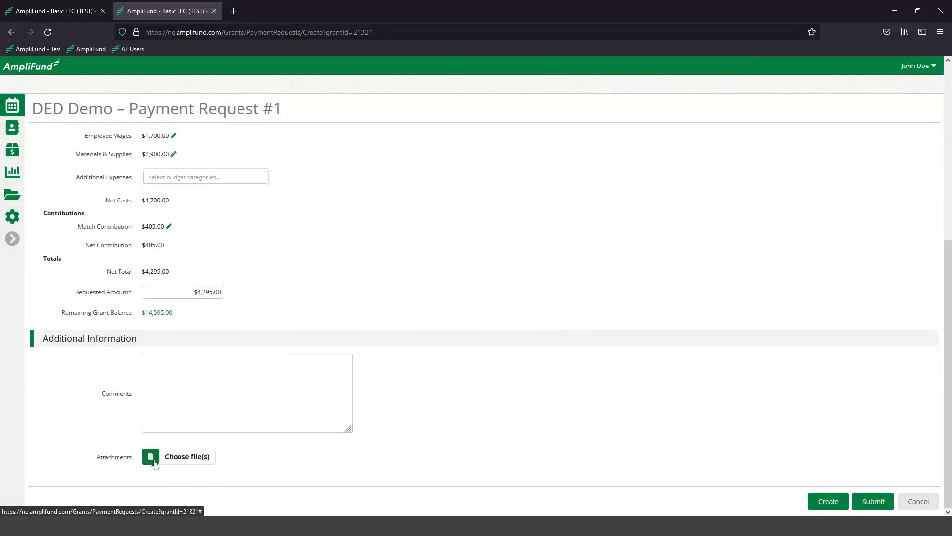
{"action": "left_click", "coordinate": [306, 418]}
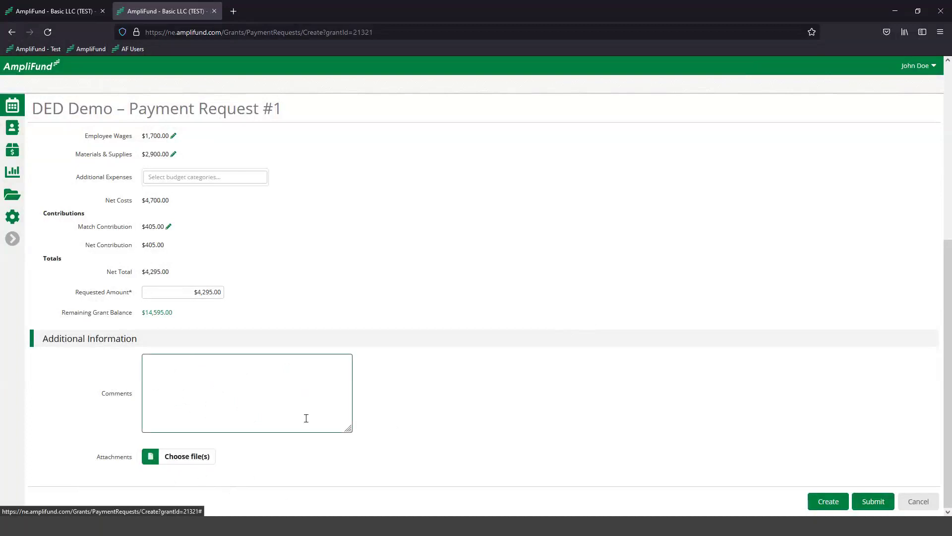
{"action": "left_click", "coordinate": [400, 410]}
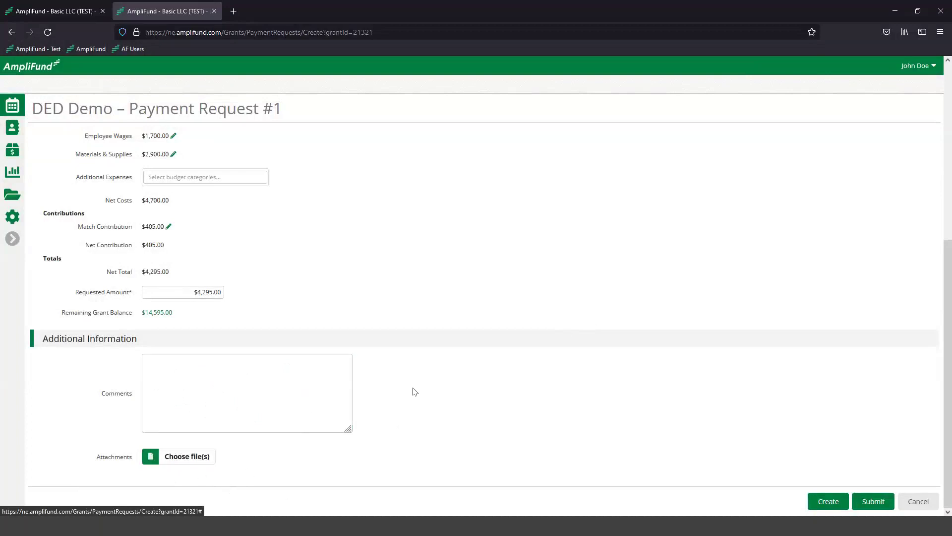
Step: Create the payment request without submitting it, leaving comments and attachments empty, and review its saved details
{"action": "scroll", "coordinate": [516, 366], "scroll_direction": "up", "scroll_amount": 5}
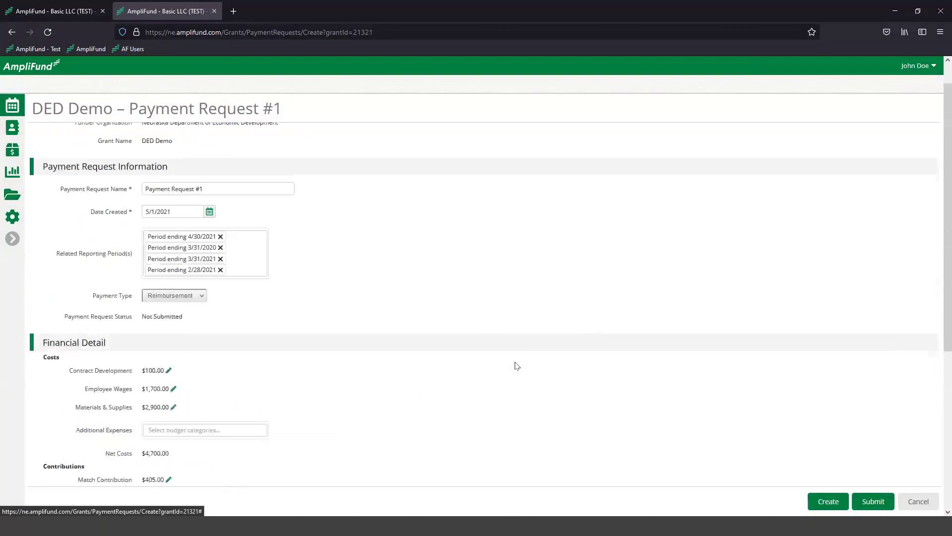
{"action": "left_click", "coordinate": [829, 502]}
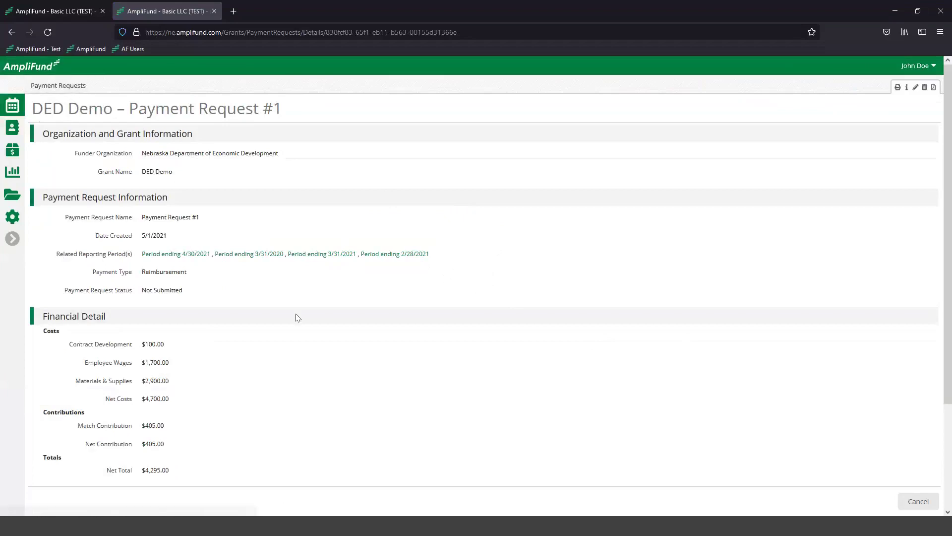
{"action": "scroll", "coordinate": [296, 317], "scroll_direction": "down", "scroll_amount": 3}
{"action": "scroll", "coordinate": [288, 310], "scroll_direction": "up", "scroll_amount": 3}
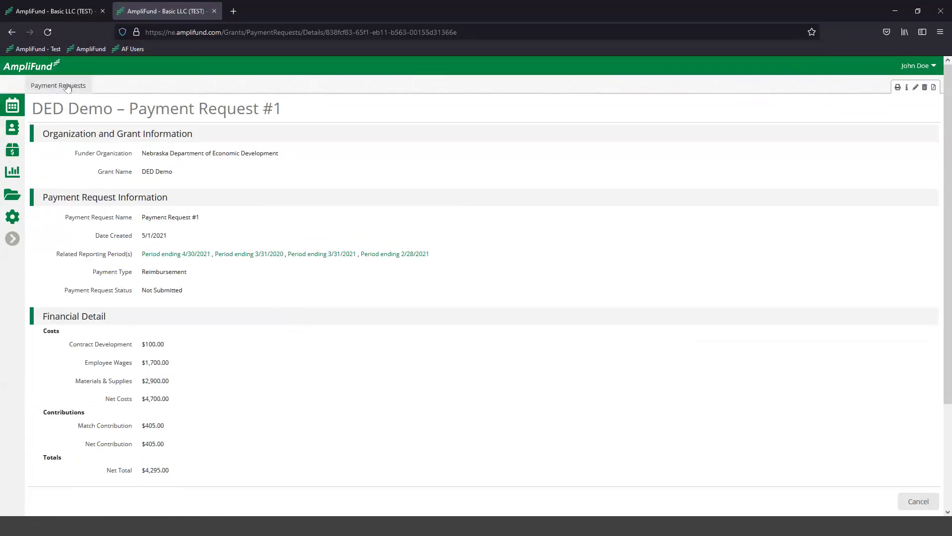
Step: Reopen the unsubmitted Payment Request #1 created 5/1/2021 for editing from the award's payment requests list, submit it to the funder and check its status
{"action": "left_click", "coordinate": [68, 86]}
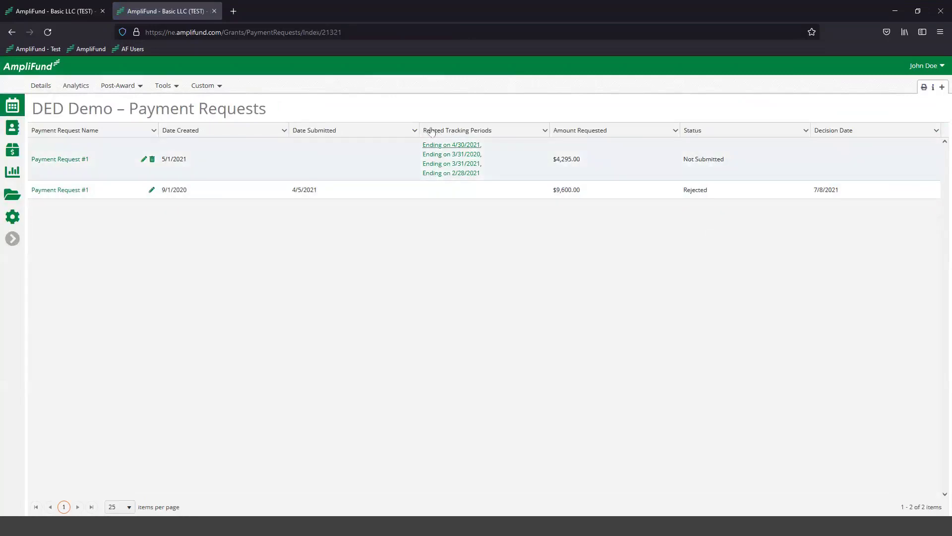
{"action": "left_click", "coordinate": [143, 160]}
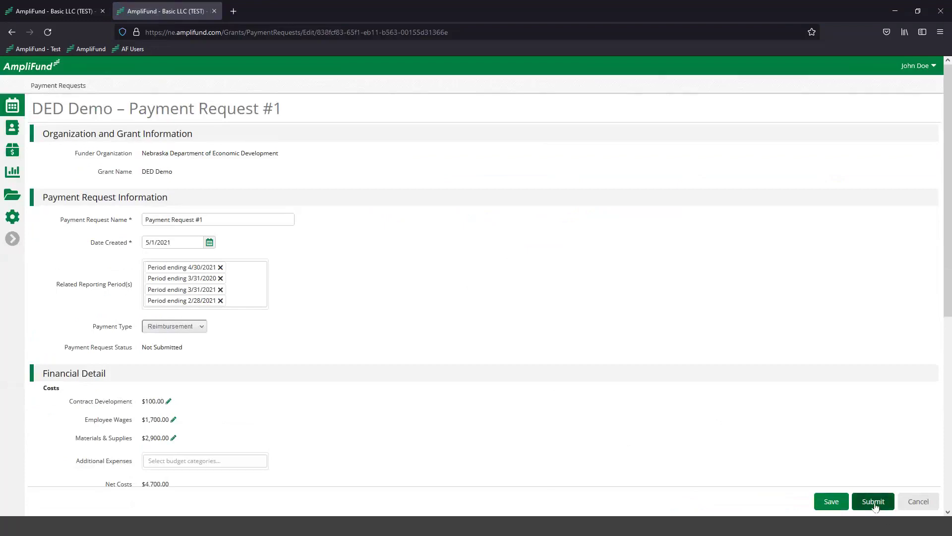
{"action": "left_click", "coordinate": [874, 502]}
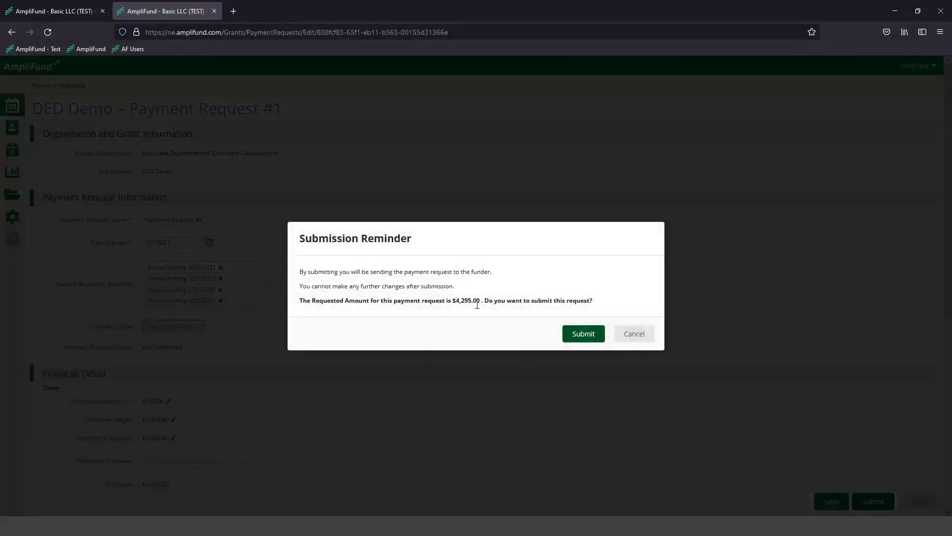
{"action": "left_click", "coordinate": [565, 333]}
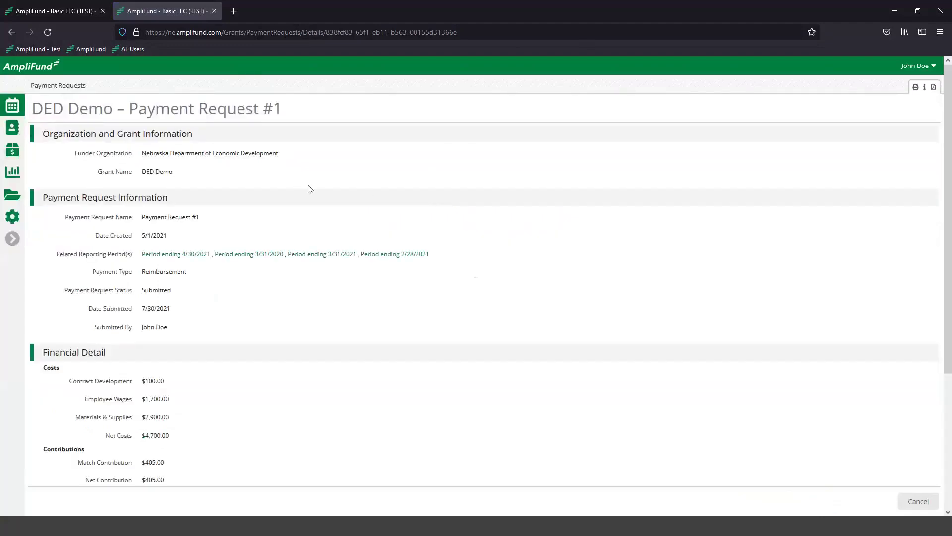
{"action": "left_click_drag", "start_coordinate": [80, 293], "coordinate": [179, 295]}
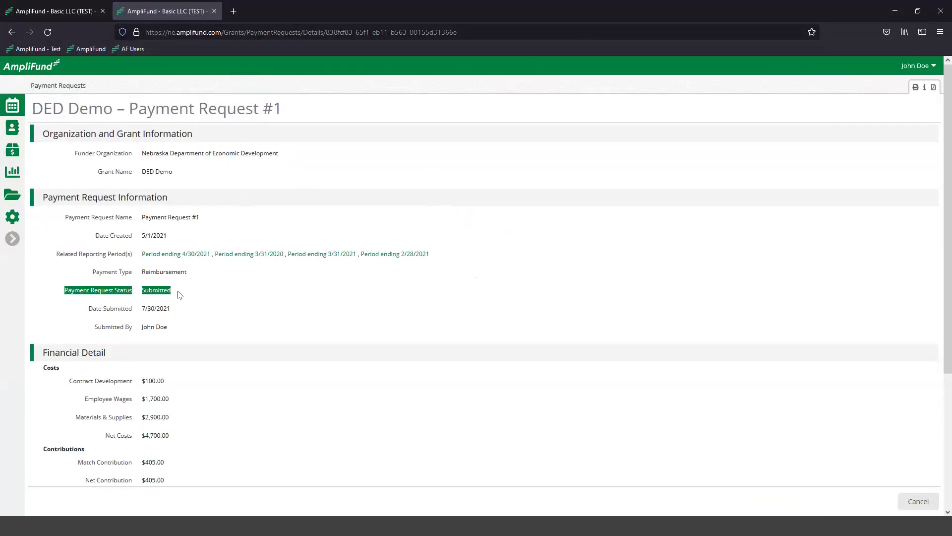